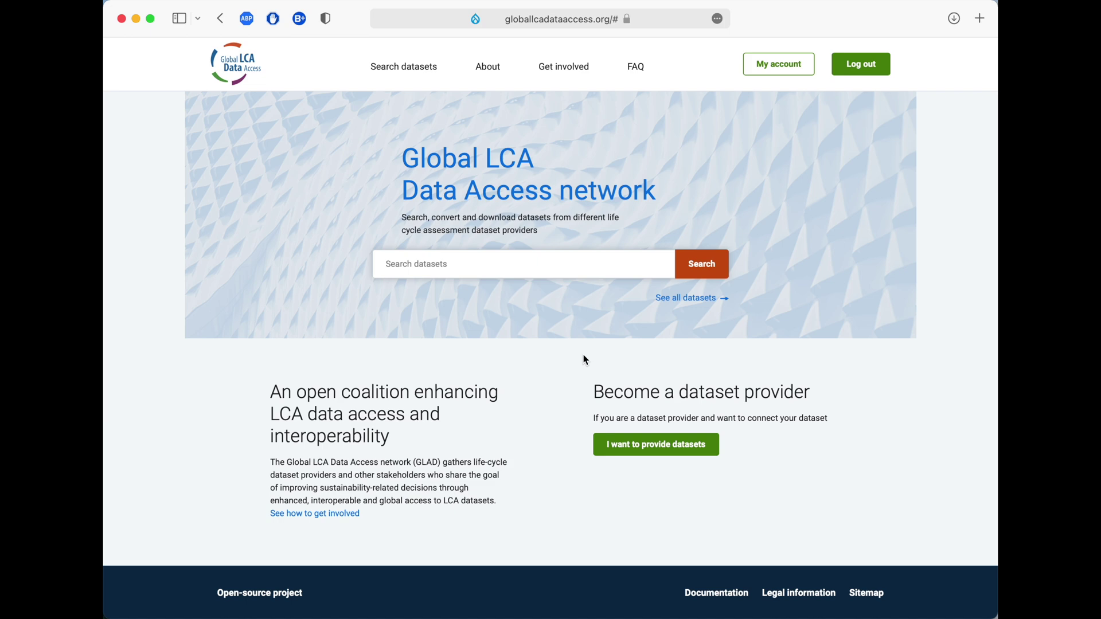
- Show the full list of 96043 datasets, then keep only free ones
left_click(672, 299)
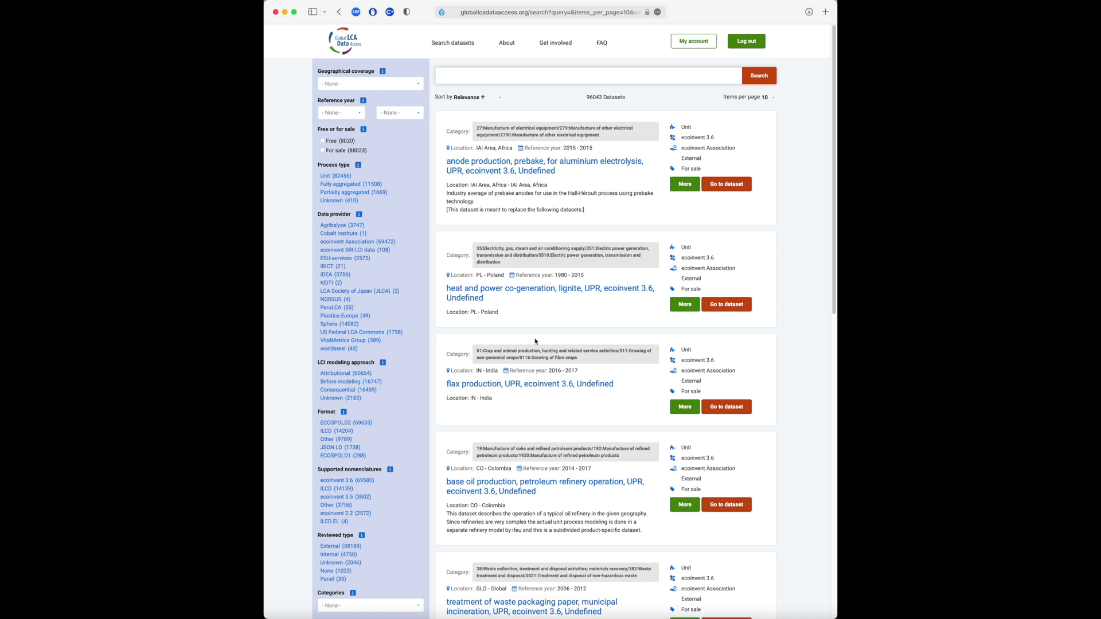
left_click(323, 141)
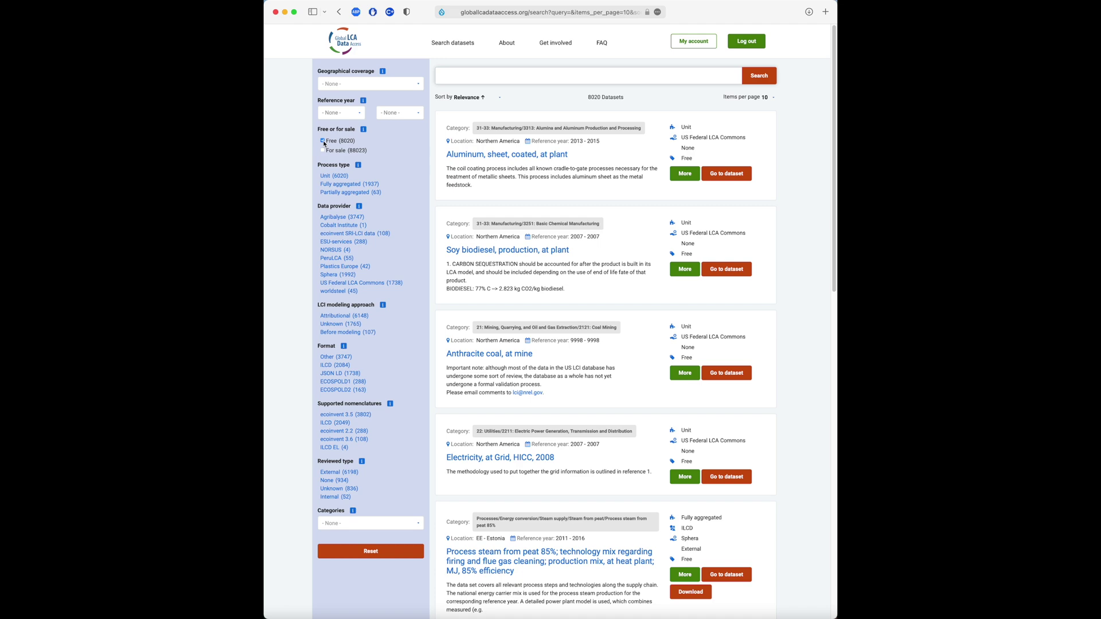
- Filter to fully aggregated, externally reviewed Plastics Europe datasets, leaving 10 results
left_click(336, 186)
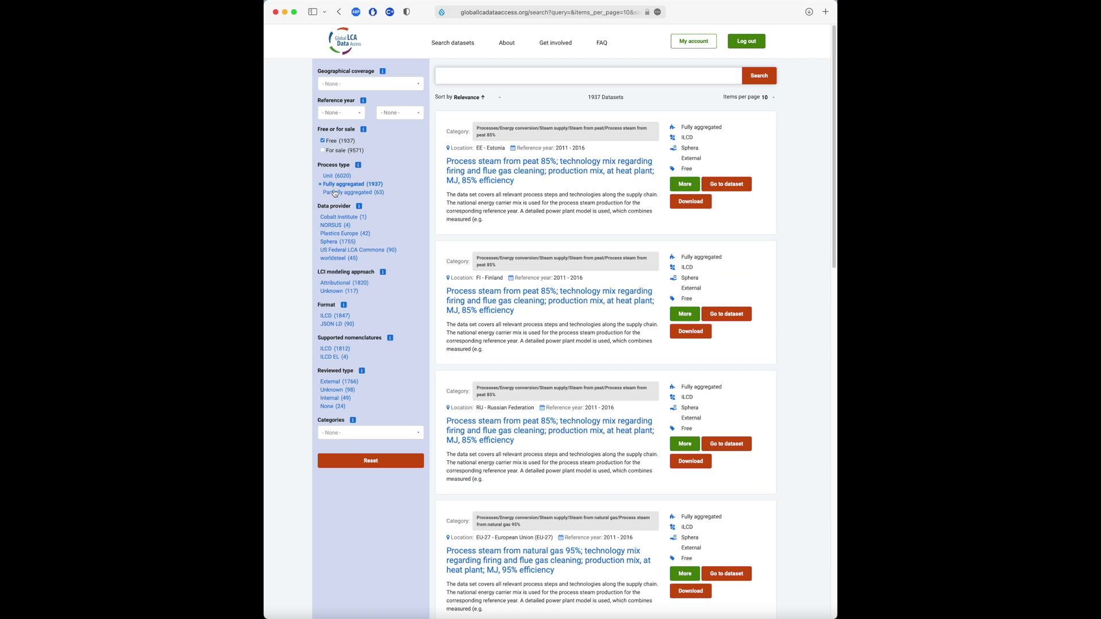
left_click(327, 381)
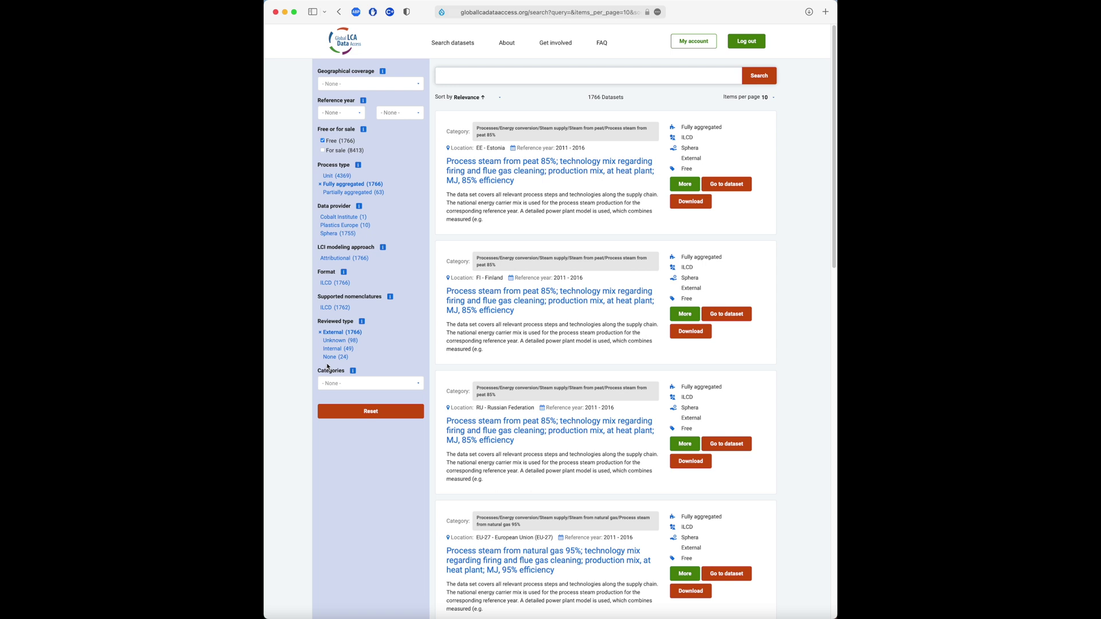
left_click(345, 225)
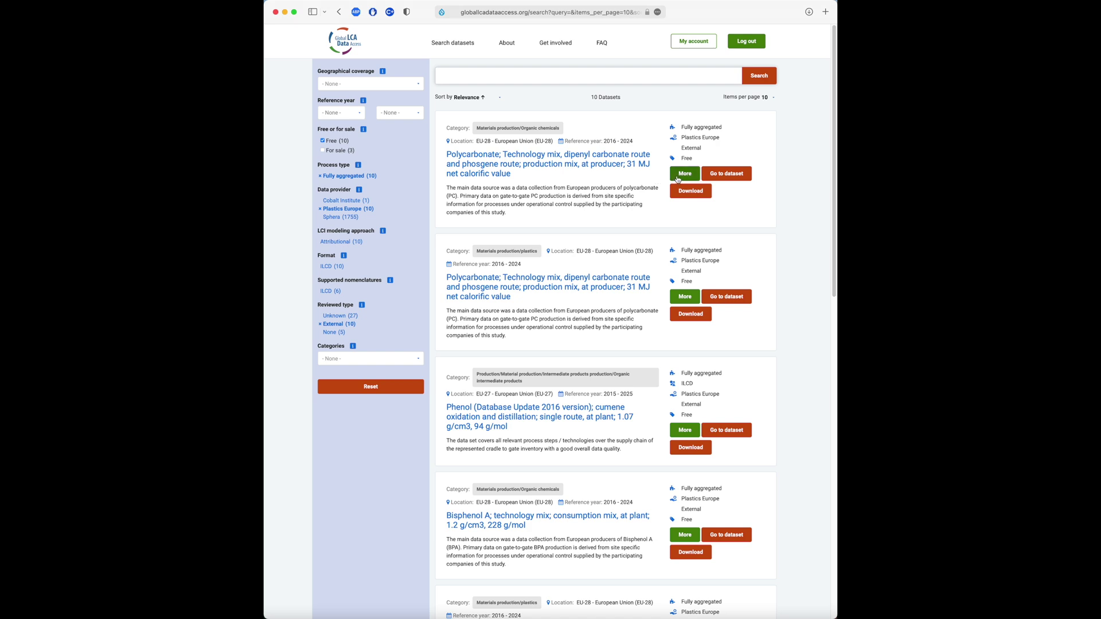
- Open the first Polycarbonate result's details and go to its PlasticsEurope source page
left_click(678, 178)
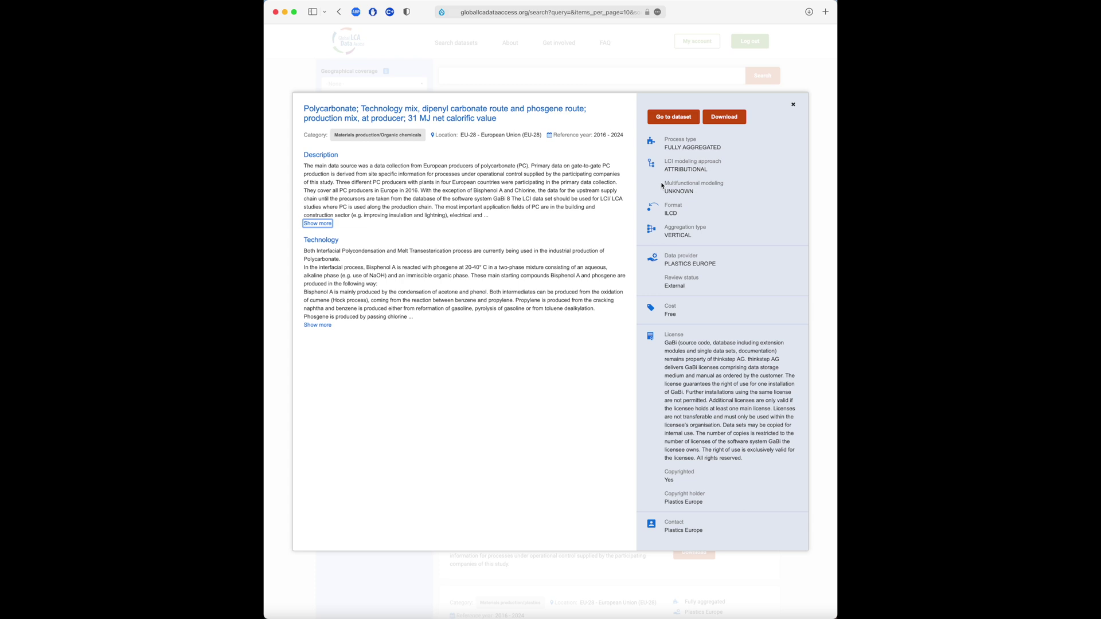
left_click(723, 139)
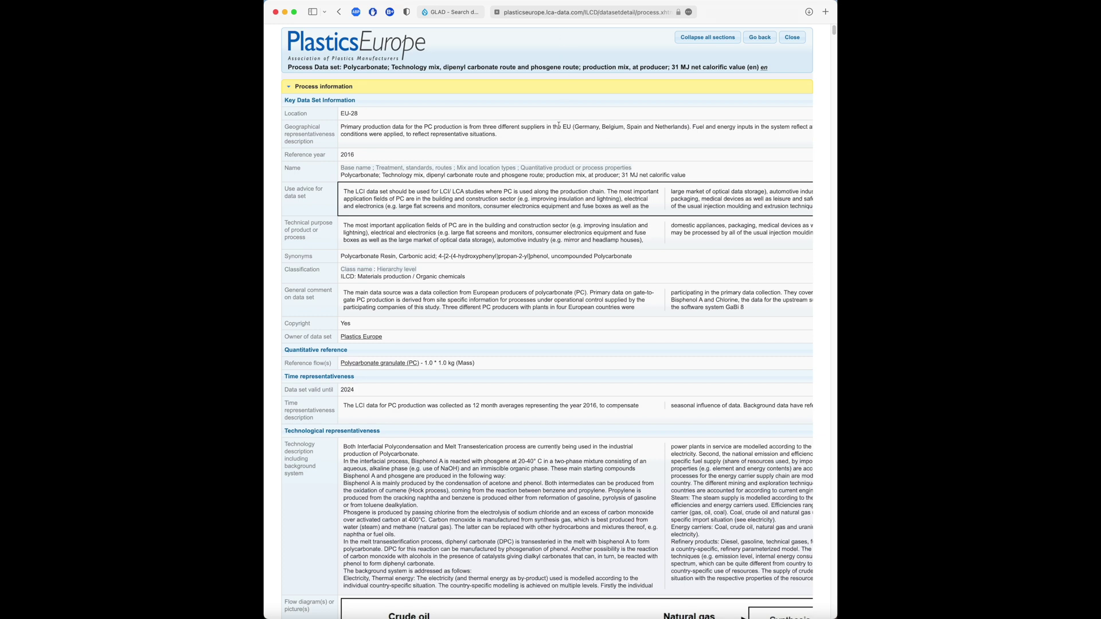
- Read through the Polycarbonate process record (EU-28, 2016) and close its tab
scroll(558, 125, "down", 10)
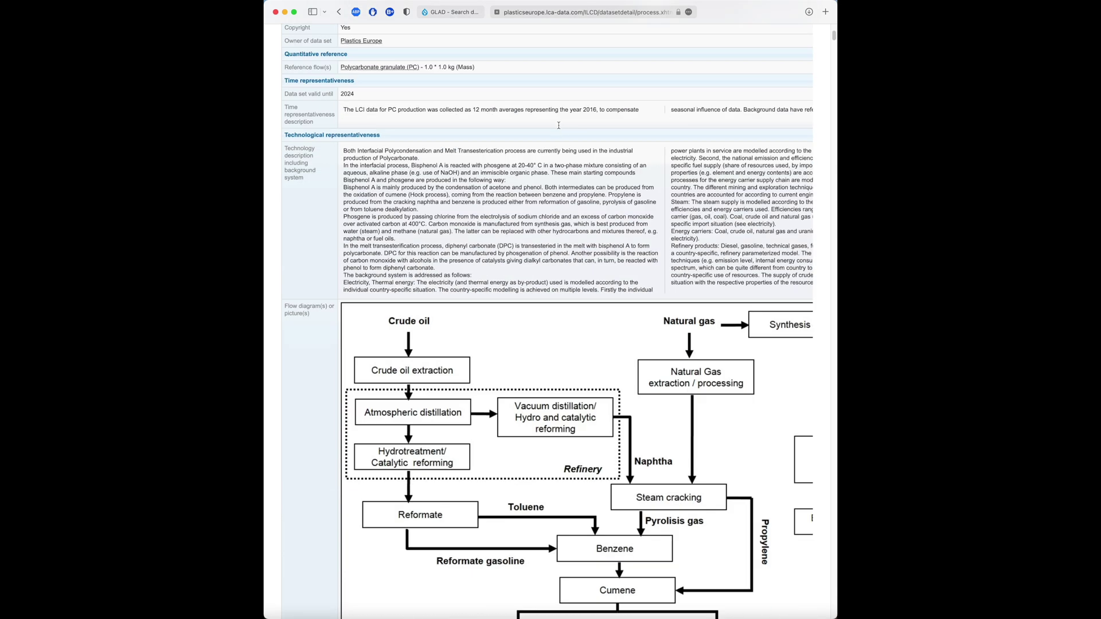
scroll(559, 127, "down", 20)
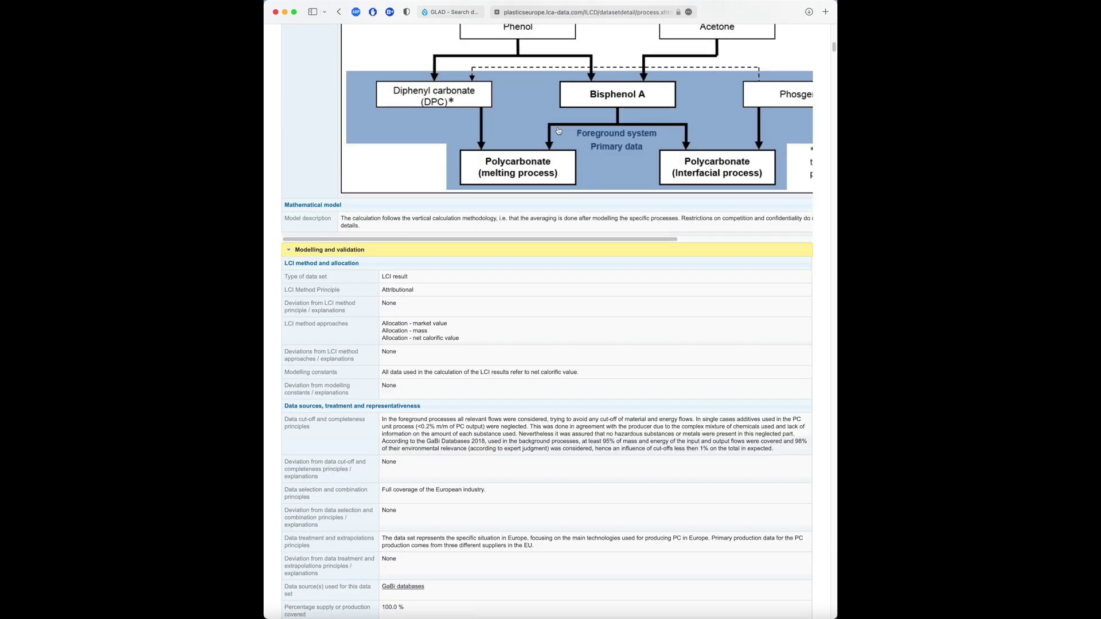
scroll(559, 131, "down", 20)
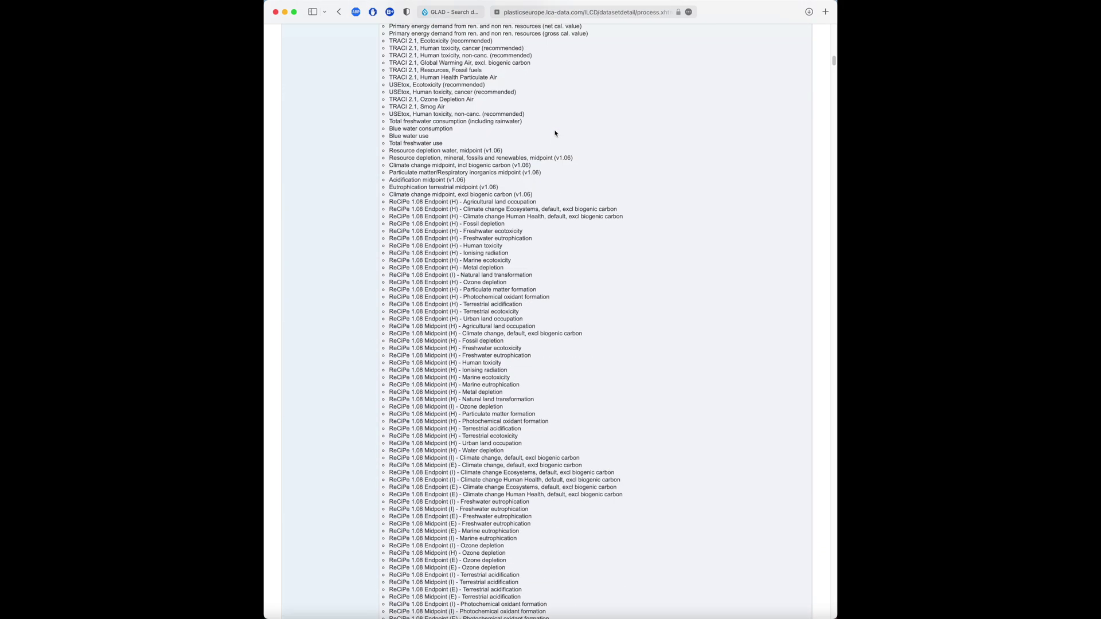
scroll(555, 133, "down", 20)
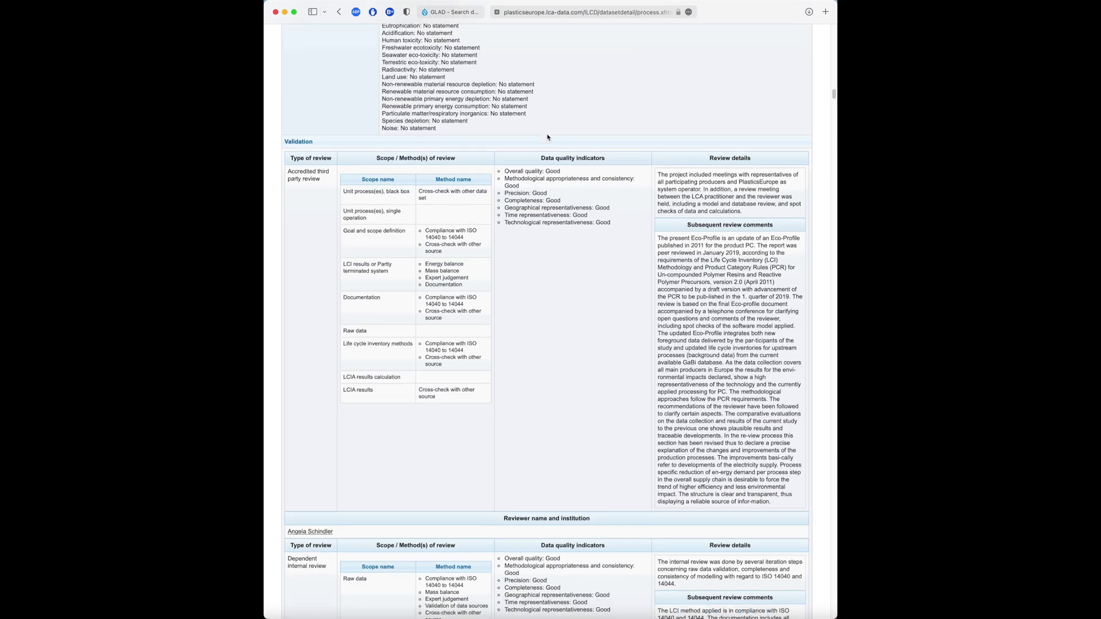
scroll(548, 138, "down", 20)
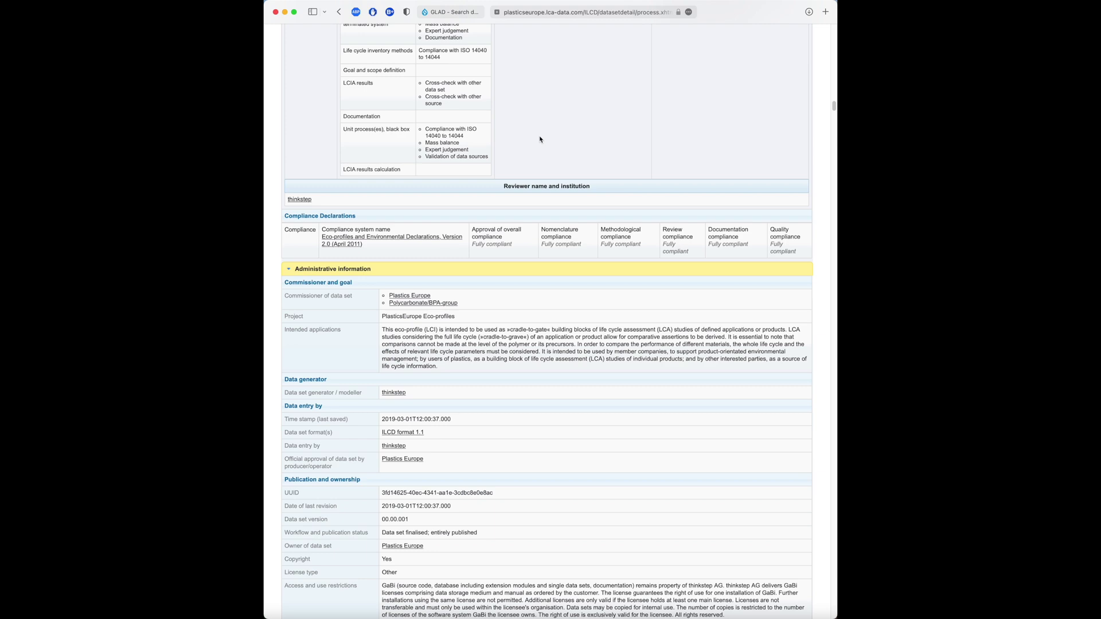
scroll(540, 138, "down", 20)
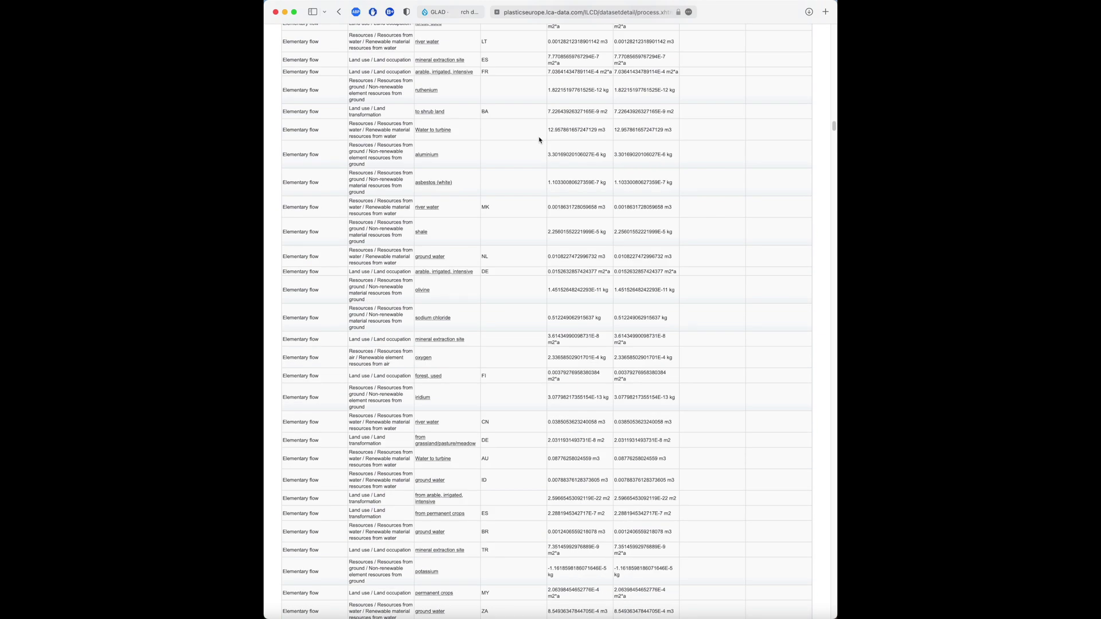
scroll(539, 139, "up", 20)
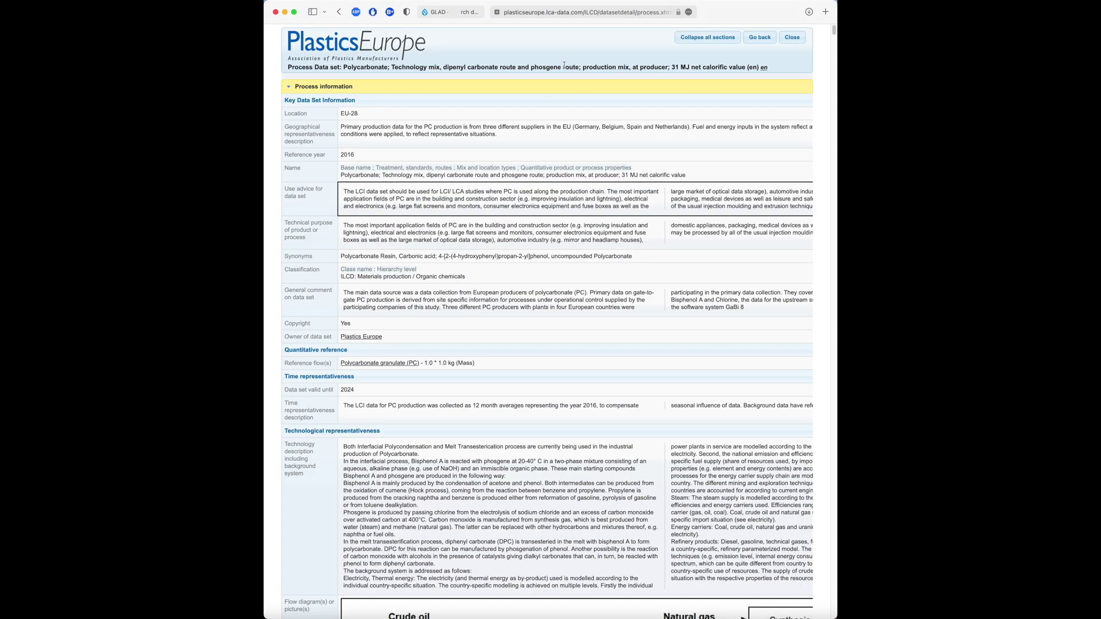
key("super+w")
- Download the polycarbonate dataset as ILCD and then as EcoSpold 1
left_click(724, 116)
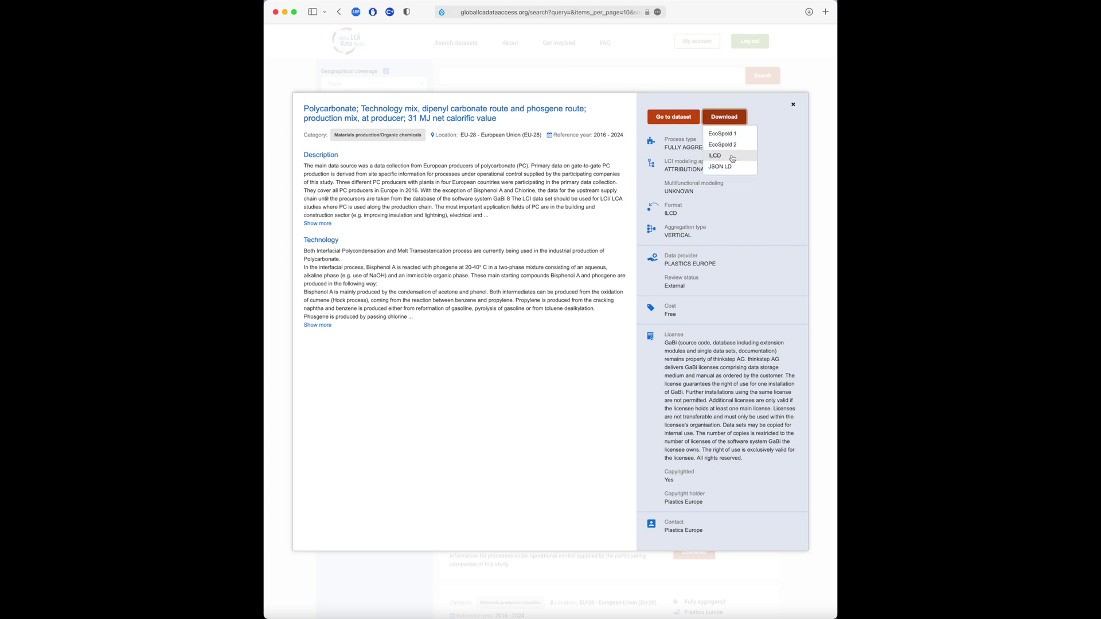
left_click(732, 158)
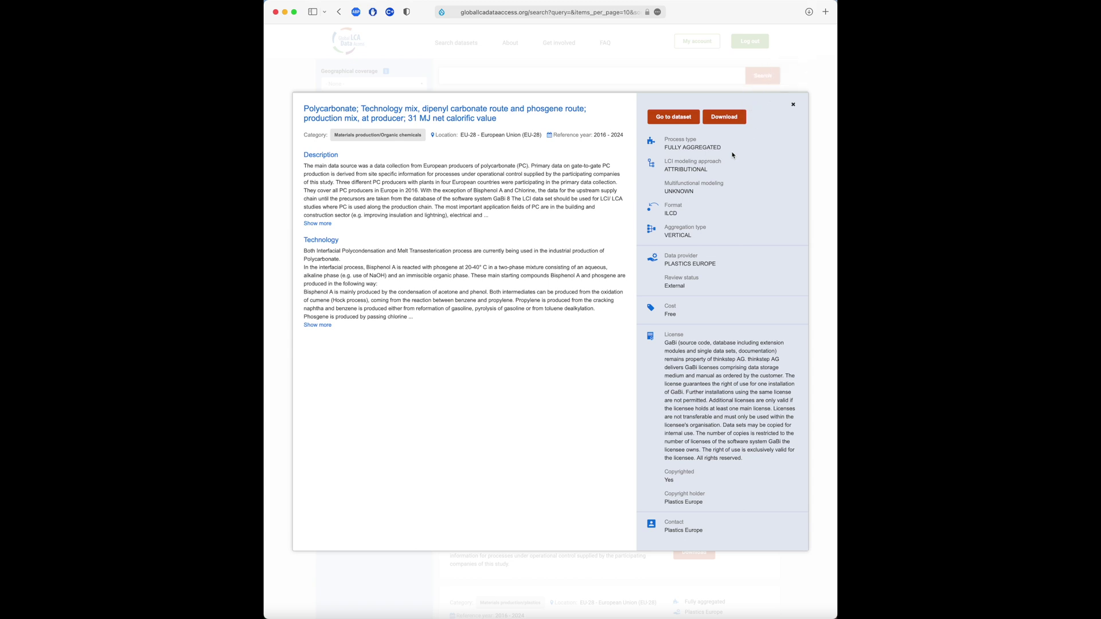
left_click(724, 117)
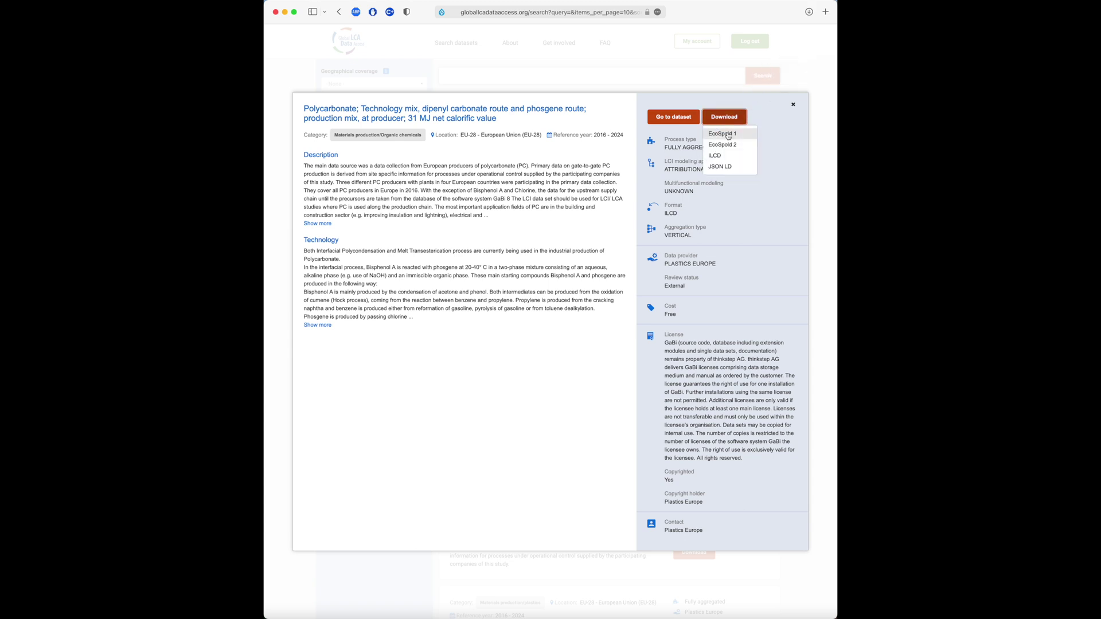
left_click(723, 135)
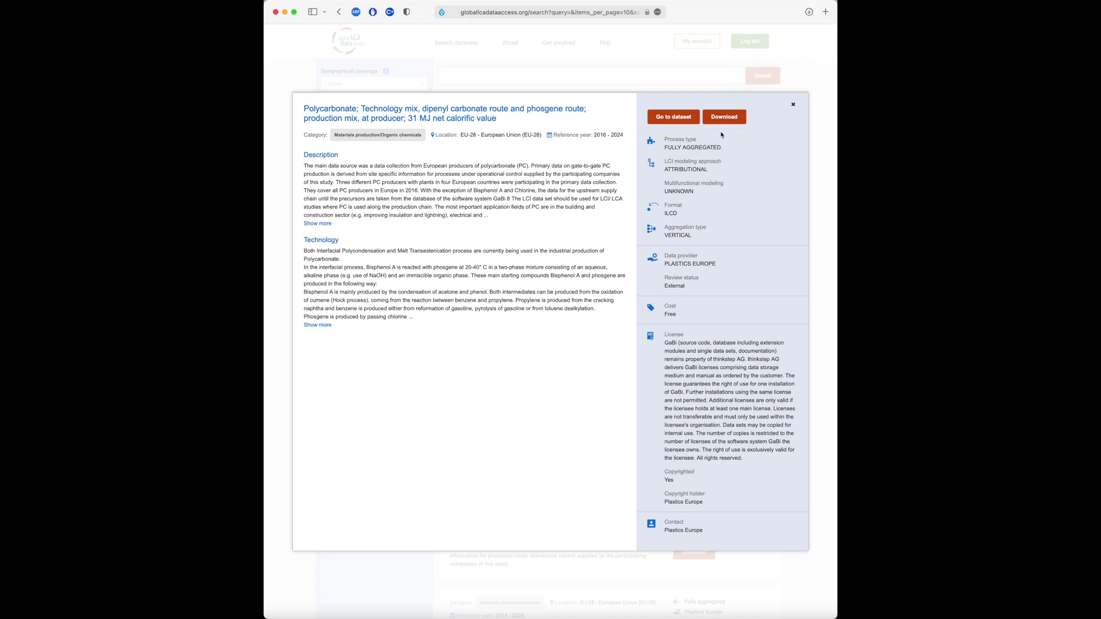
- Close the polycarbonate details and reset the filters to list all 96043 datasets
left_click(793, 104)
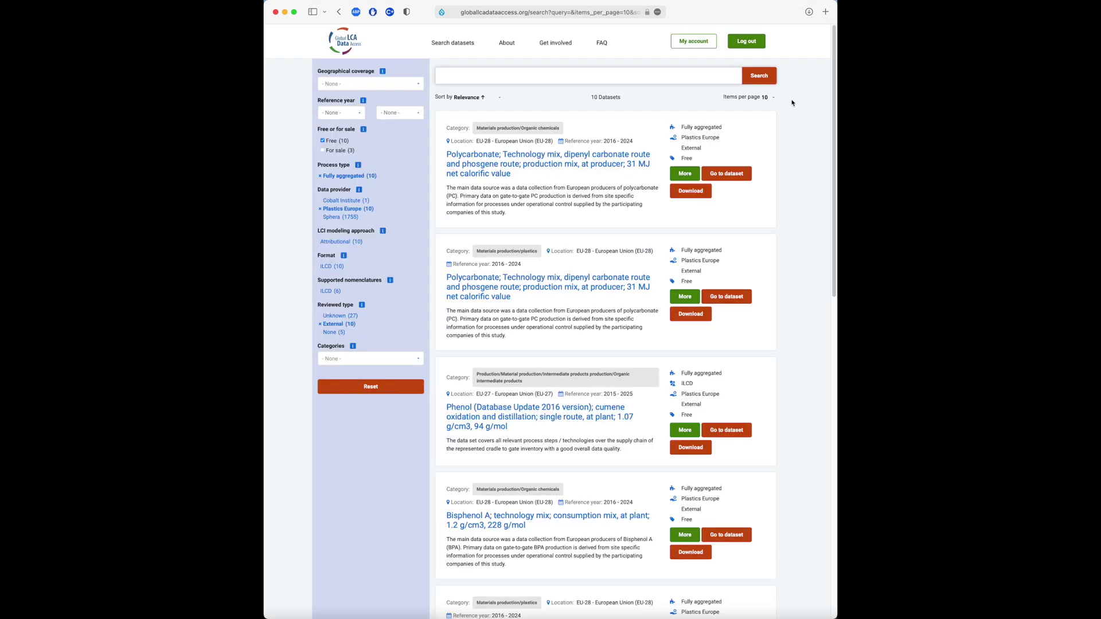
left_click(336, 390)
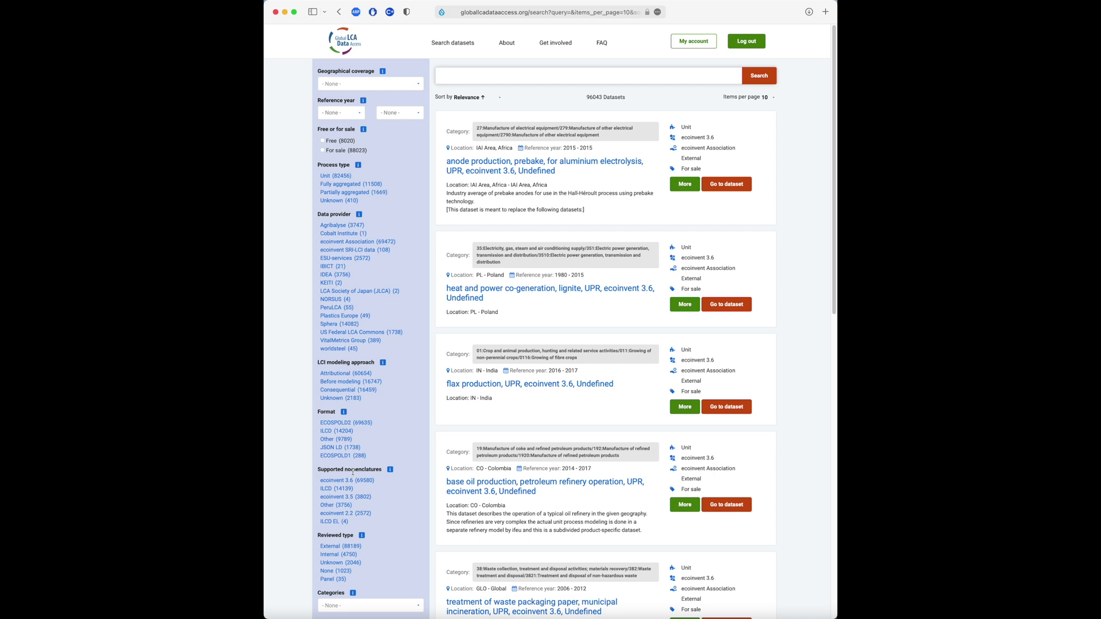
- Add category filters 272 and 2720 Manufacture of batteries and accumulators via a 'batter' search
left_click(328, 606)
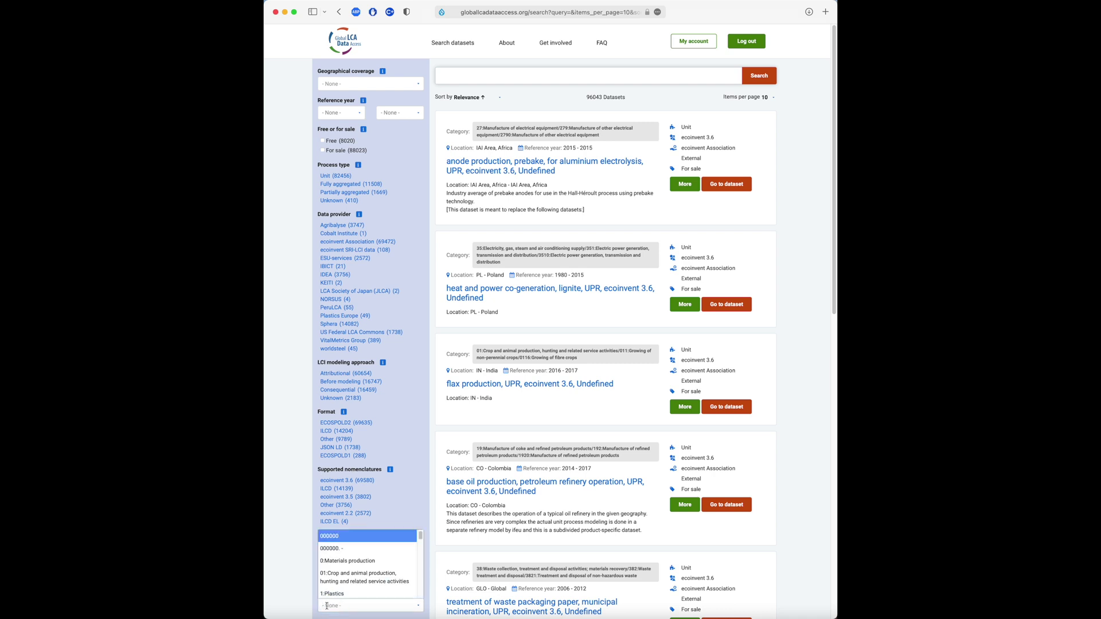
left_click(327, 606)
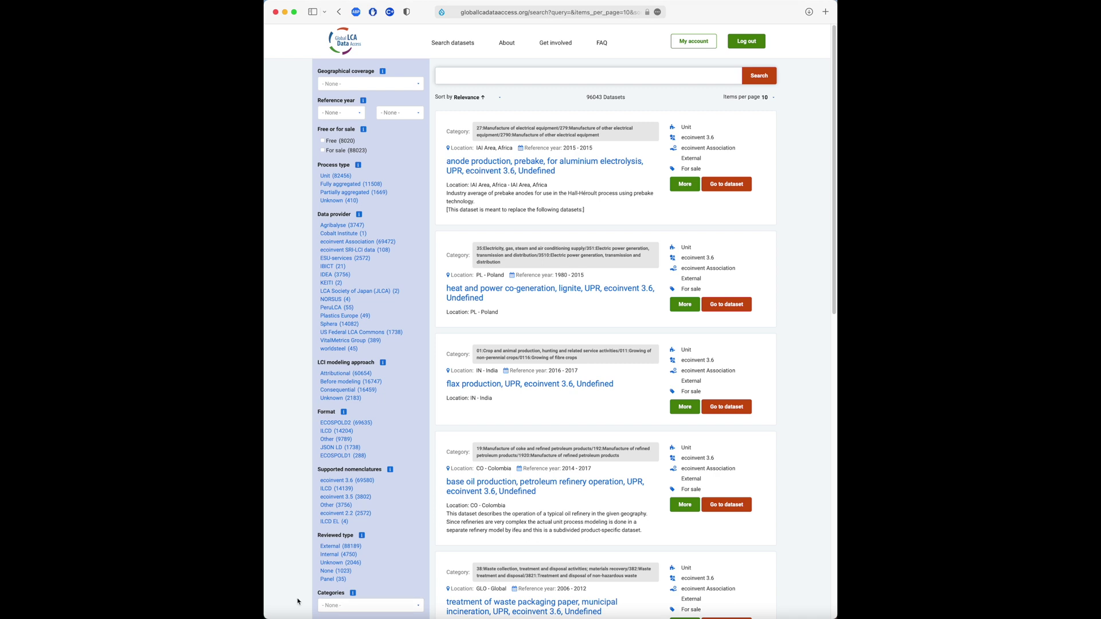
left_click(339, 606)
type("batter")
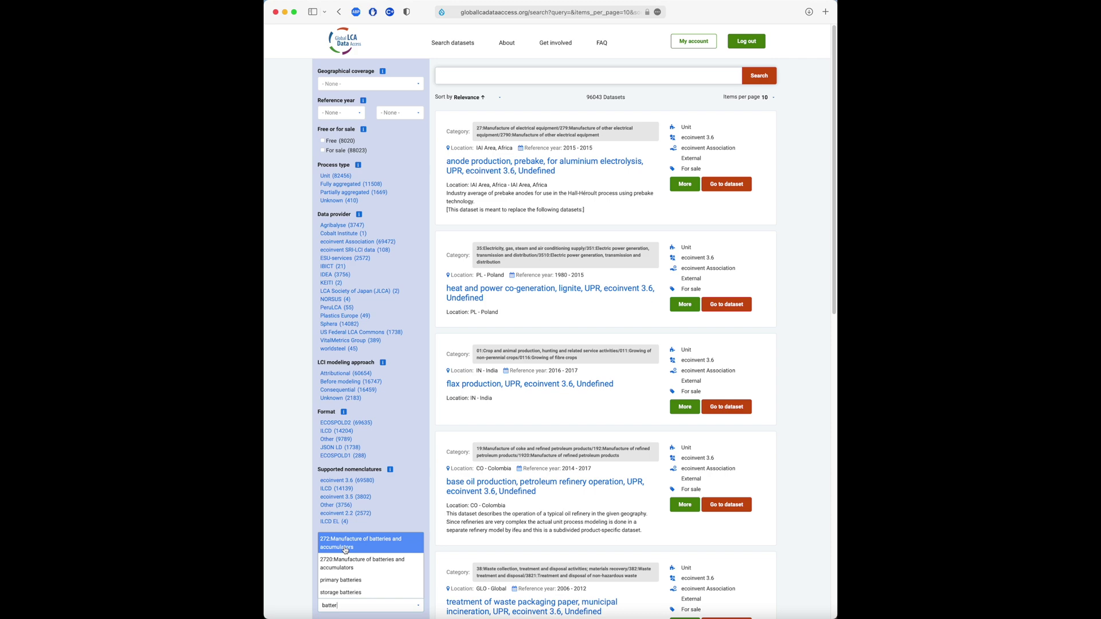
left_click(341, 548)
scroll(346, 562, "down", 5)
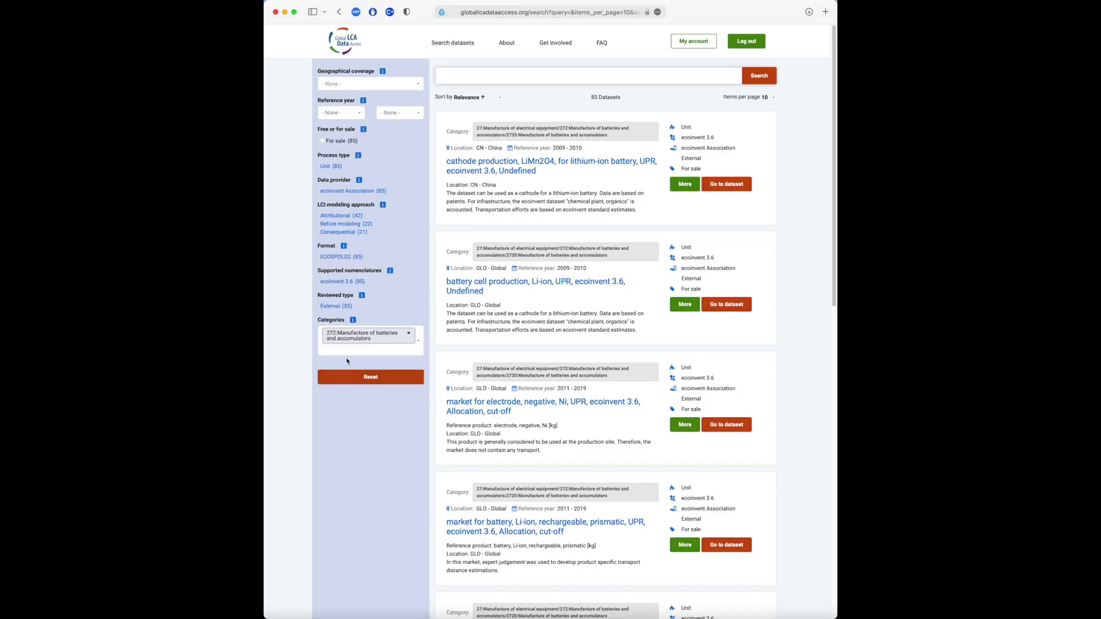
left_click(343, 349)
type("batter")
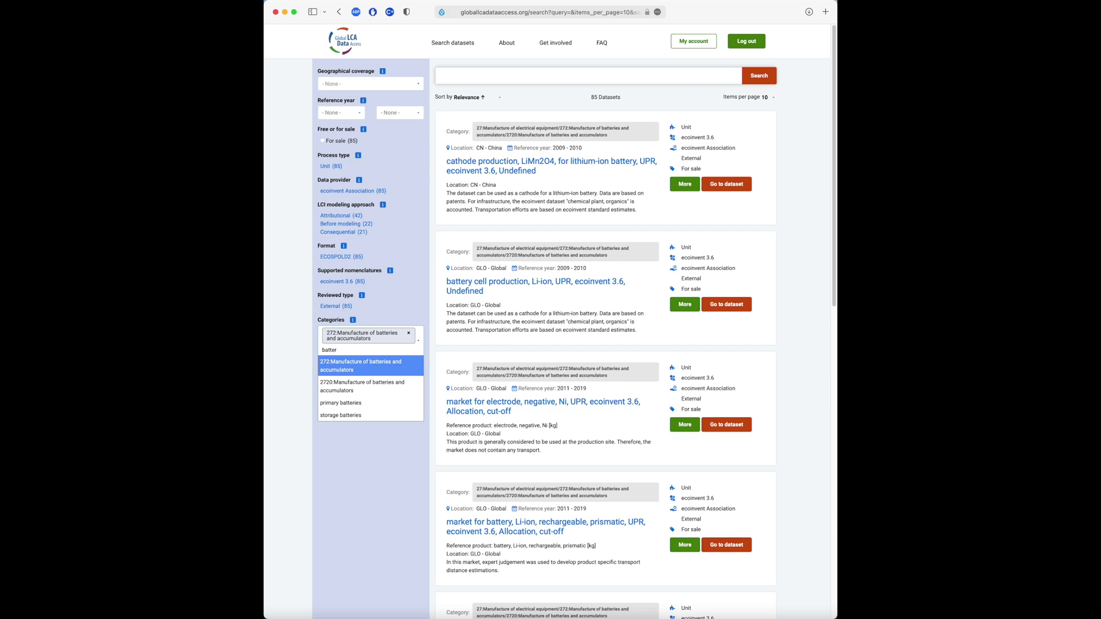
left_click(348, 386)
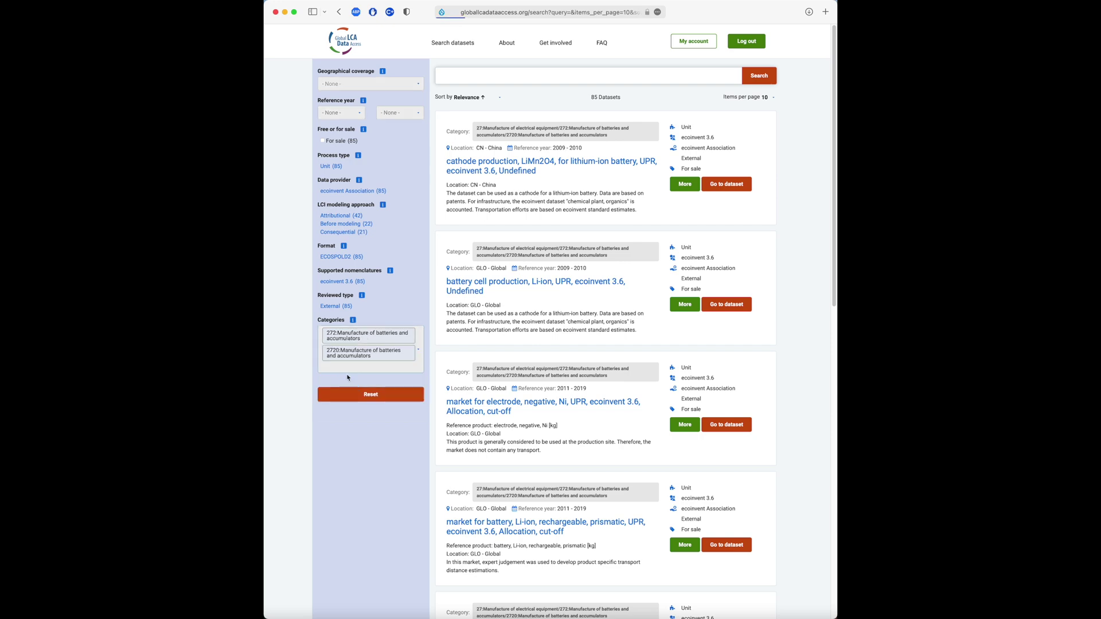
- Also add the primary batteries and storage batteries categories, leaving 92 datasets
left_click(347, 367)
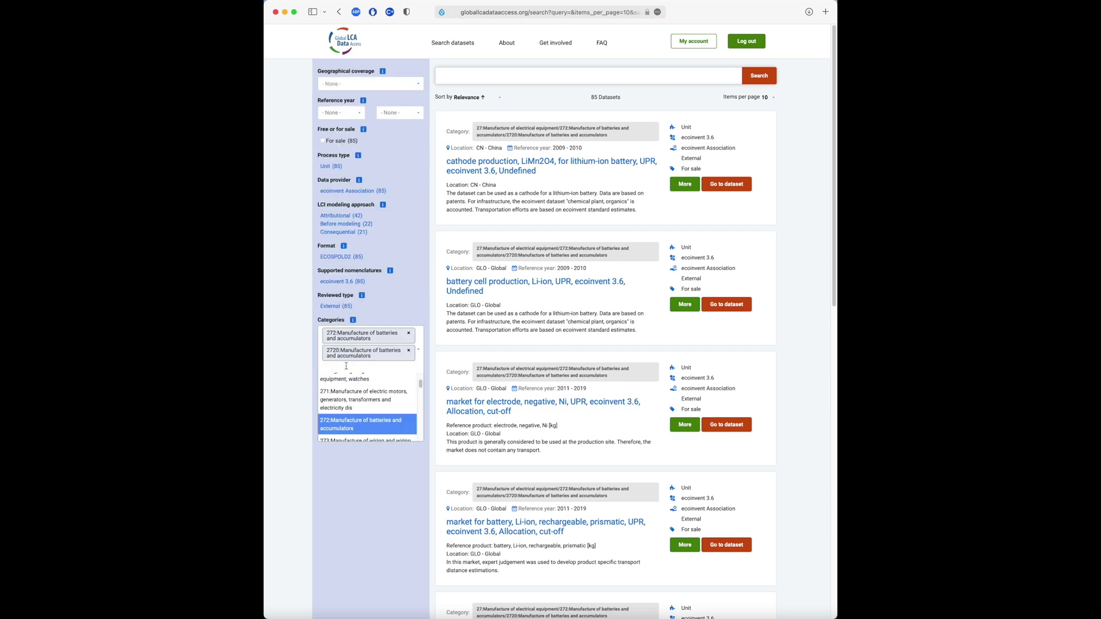
type("batt")
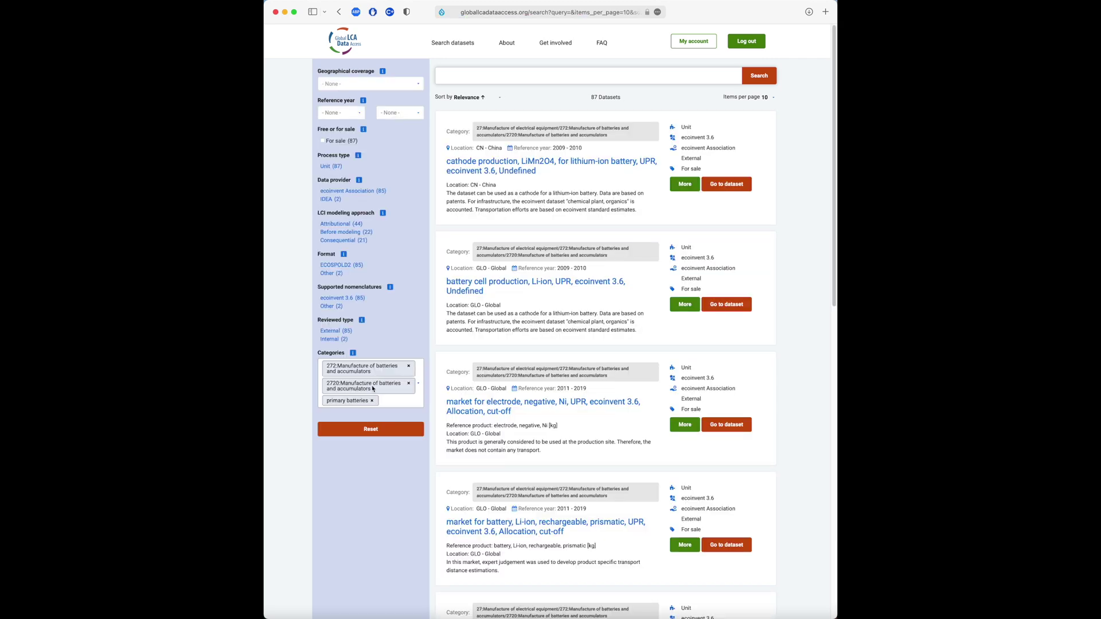
left_click(384, 404)
type("batt")
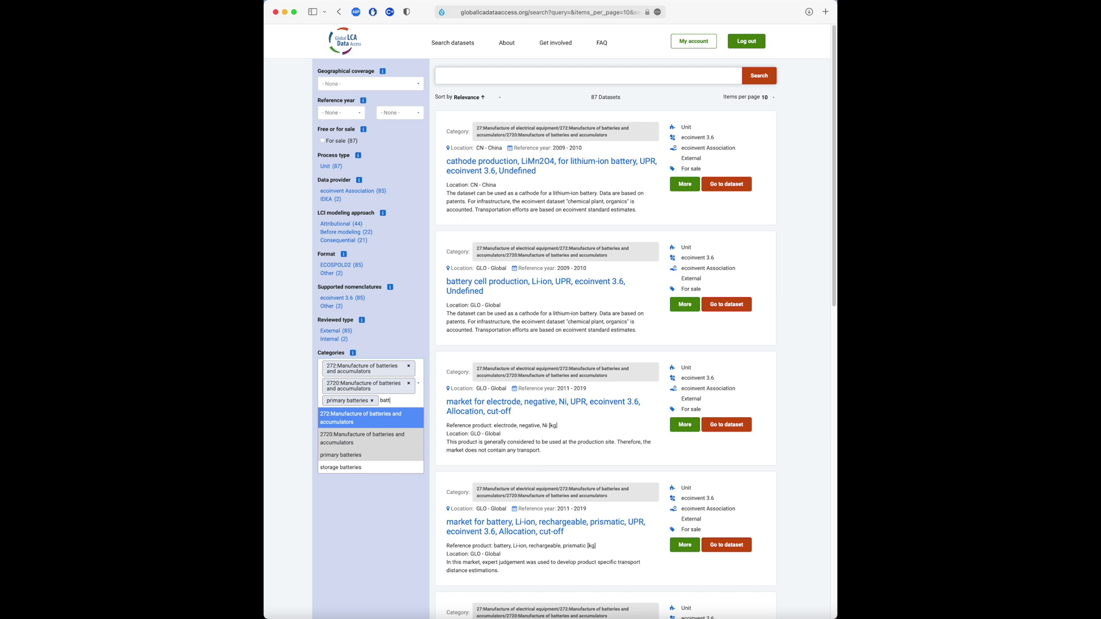
left_click(355, 467)
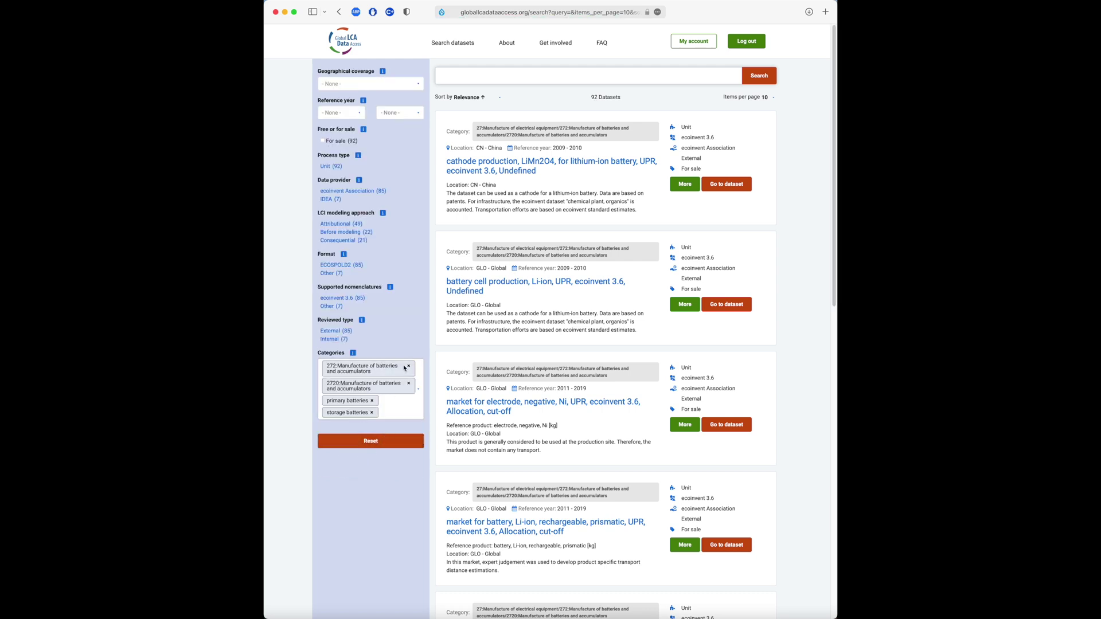
left_click(514, 77)
- Search the battery datasets for 'li', narrowing them to 36 results
type("li")
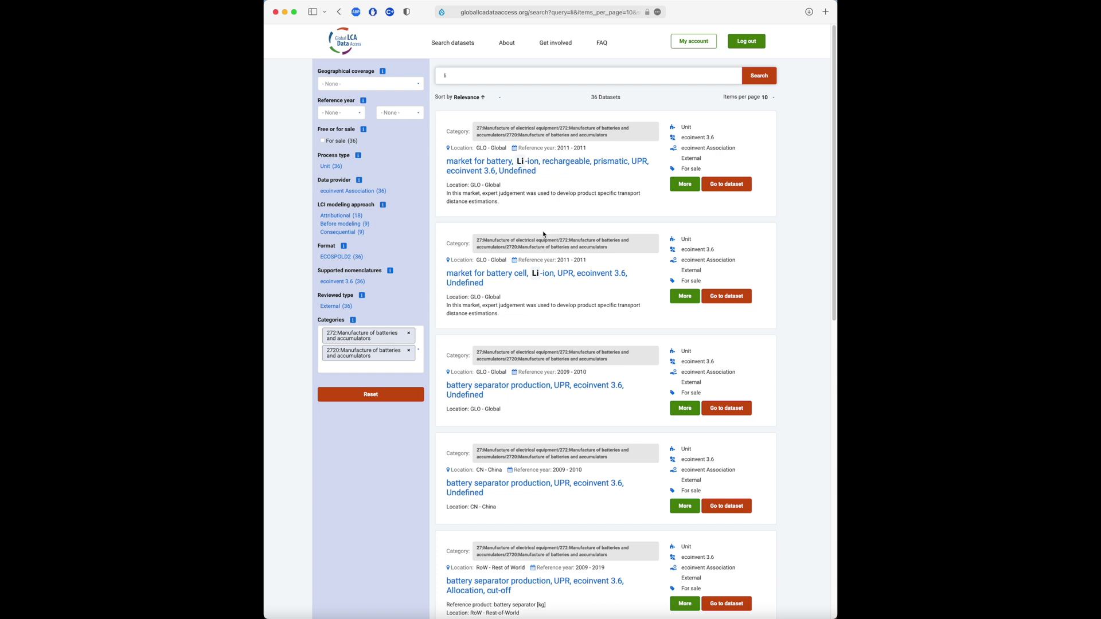
- Reset the 'li' query and battery category filters to show all 96043 datasets
left_click(362, 392)
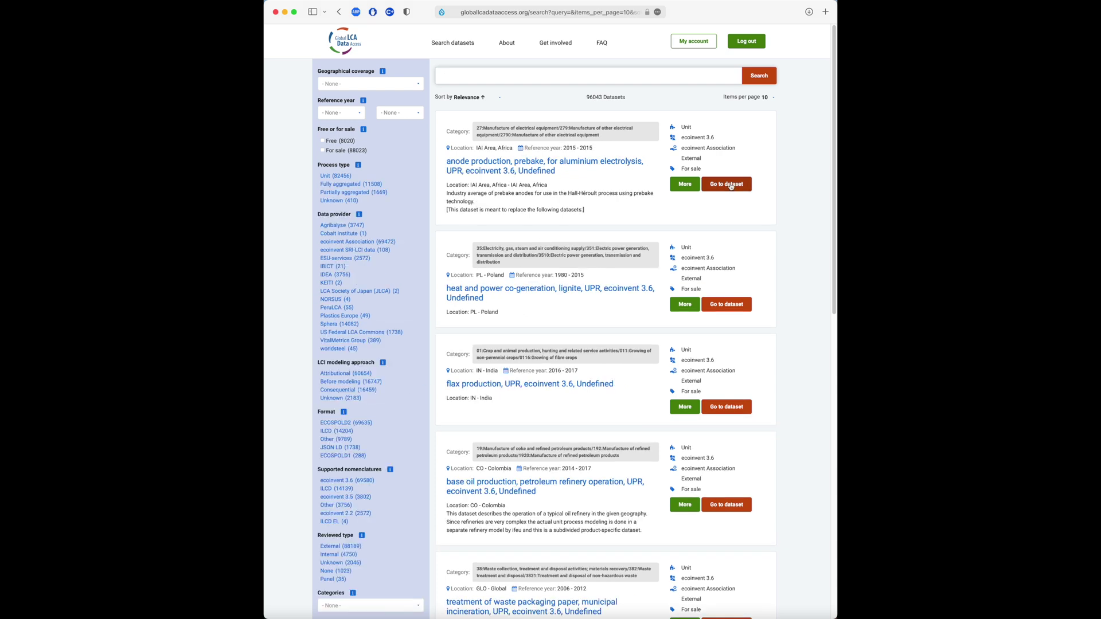